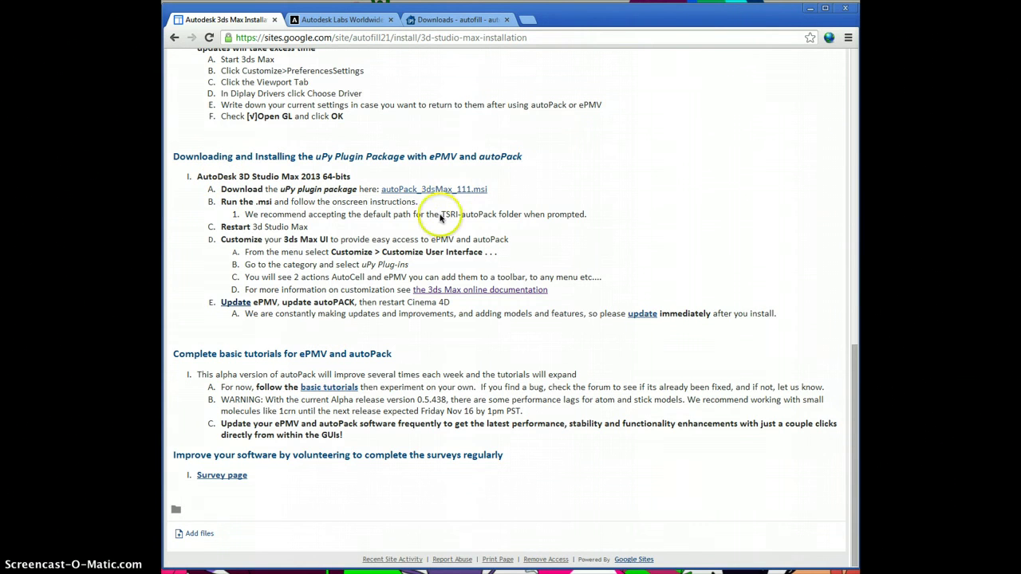
Download autoPack_3dsMax_111.msi from the Google Sites install page and bring up the Downloads folder.
left_click_drag(431, 208, 423, 239)
left_click(416, 205)
left_click(431, 189)
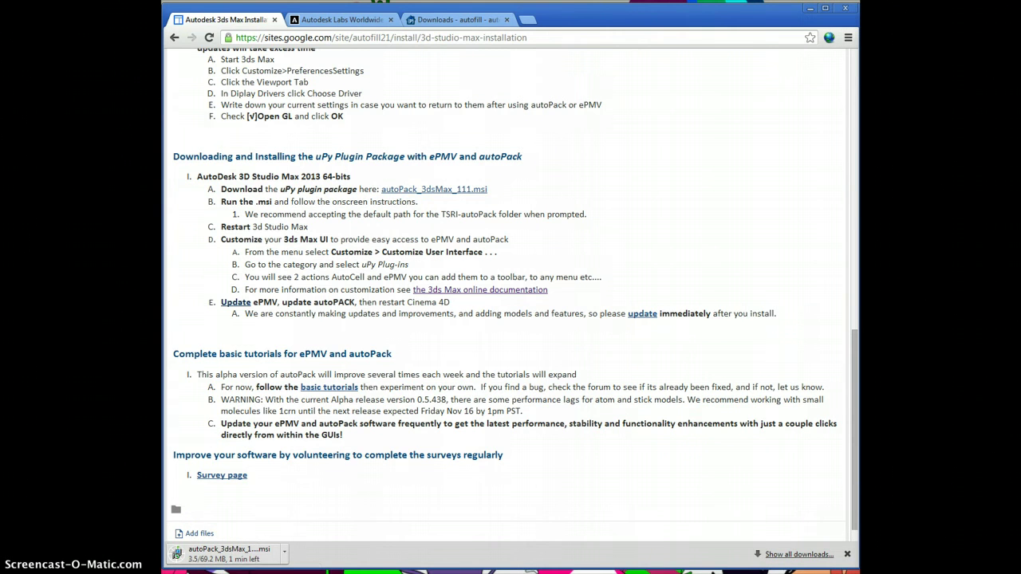
mouse_move(235, 107)
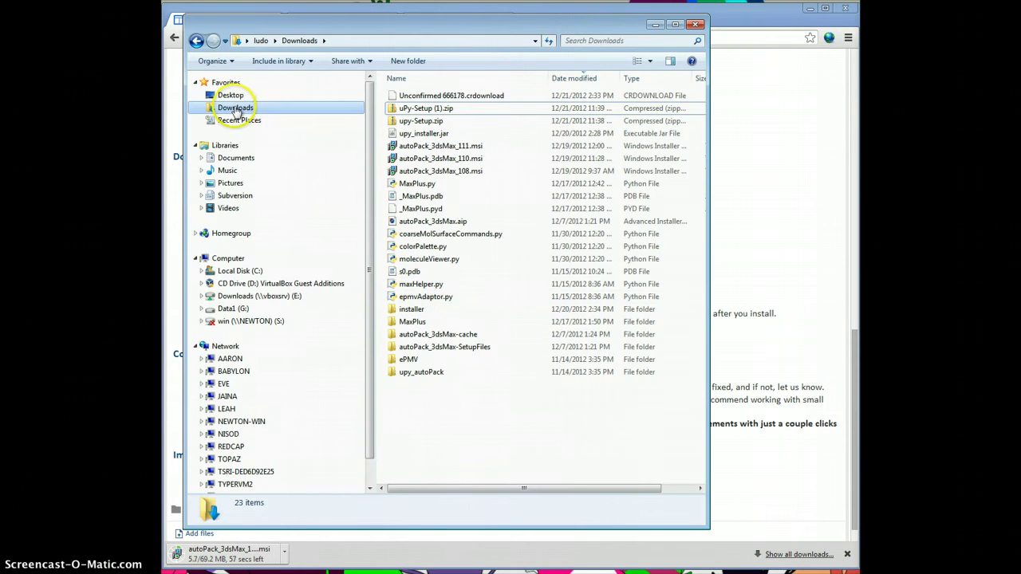
Run the autoPack_3dsMax_111.msi installer with the default folder and approve the UAC prompt.
left_click(460, 147)
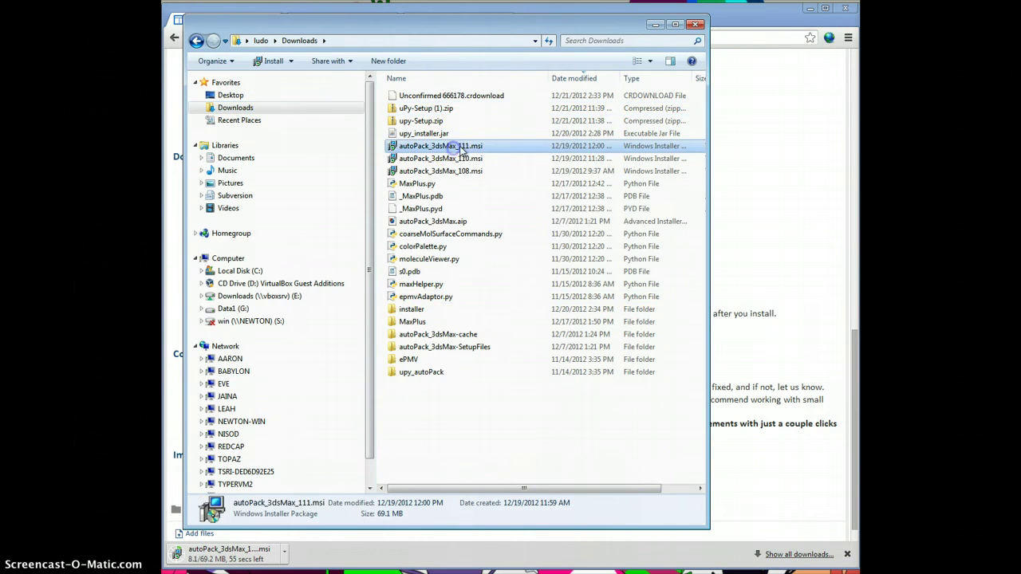
double_click(460, 147)
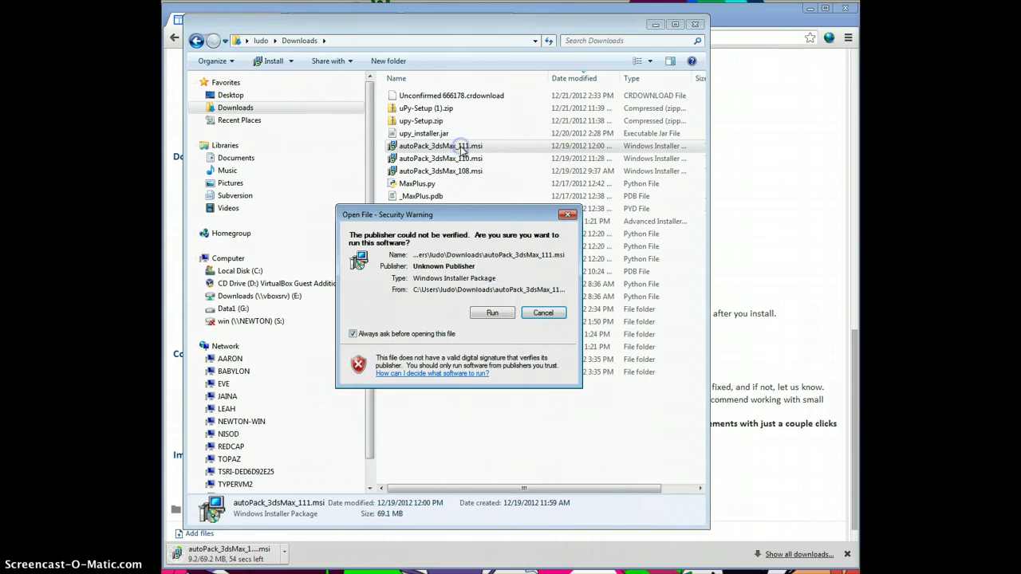
left_click(492, 314)
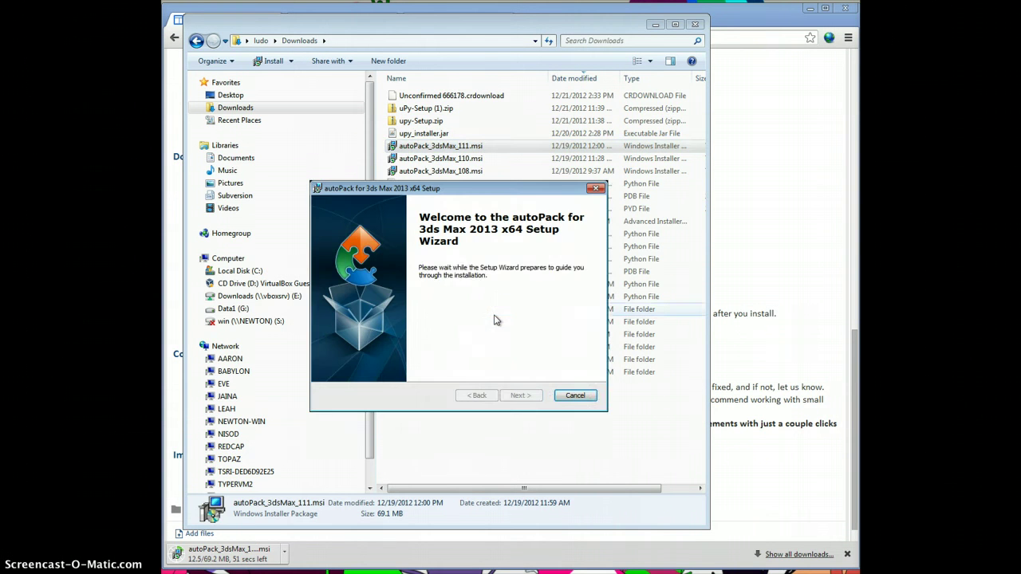
left_click(519, 396)
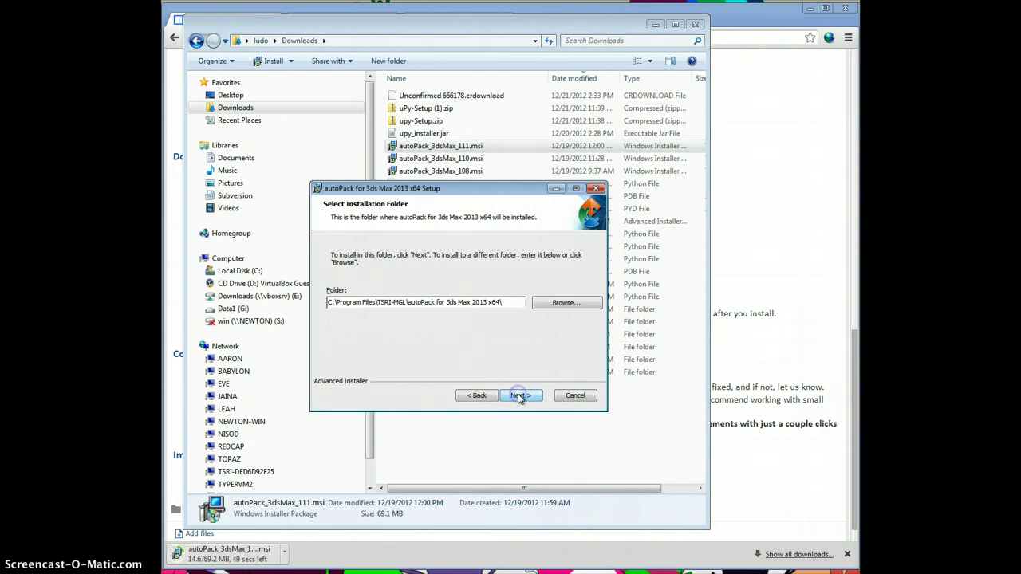
left_click(519, 397)
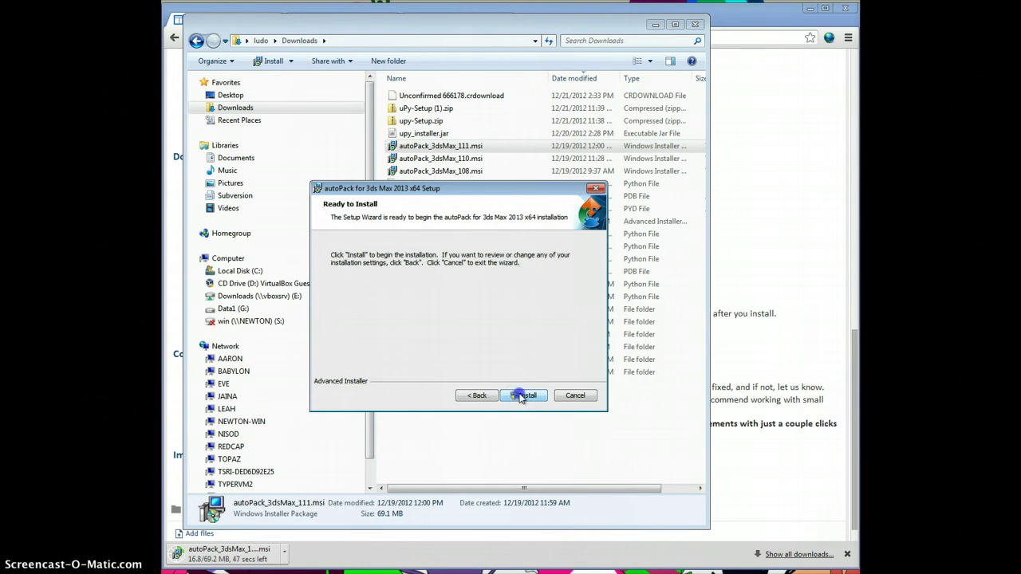
left_click(520, 396)
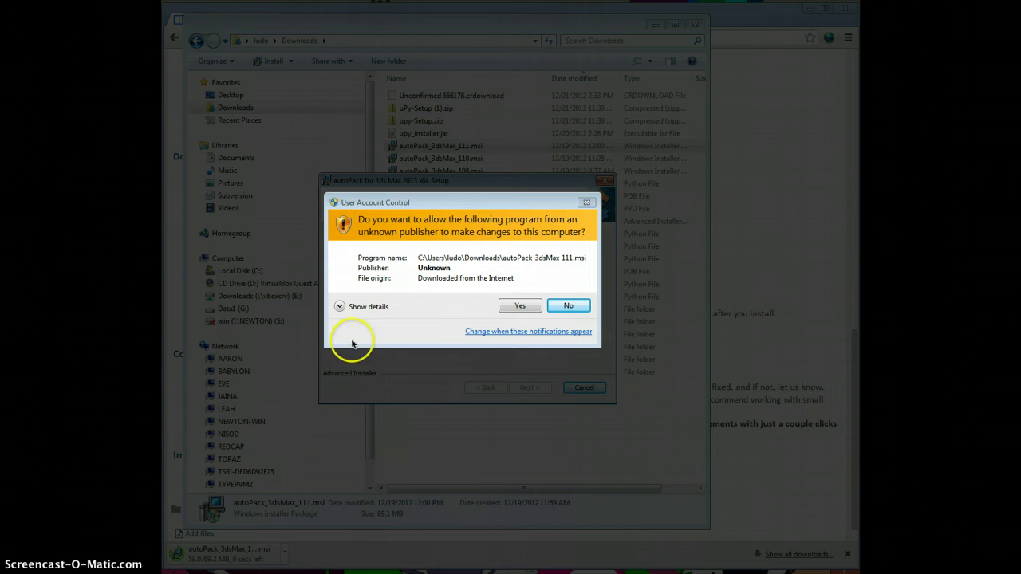
left_click(518, 307)
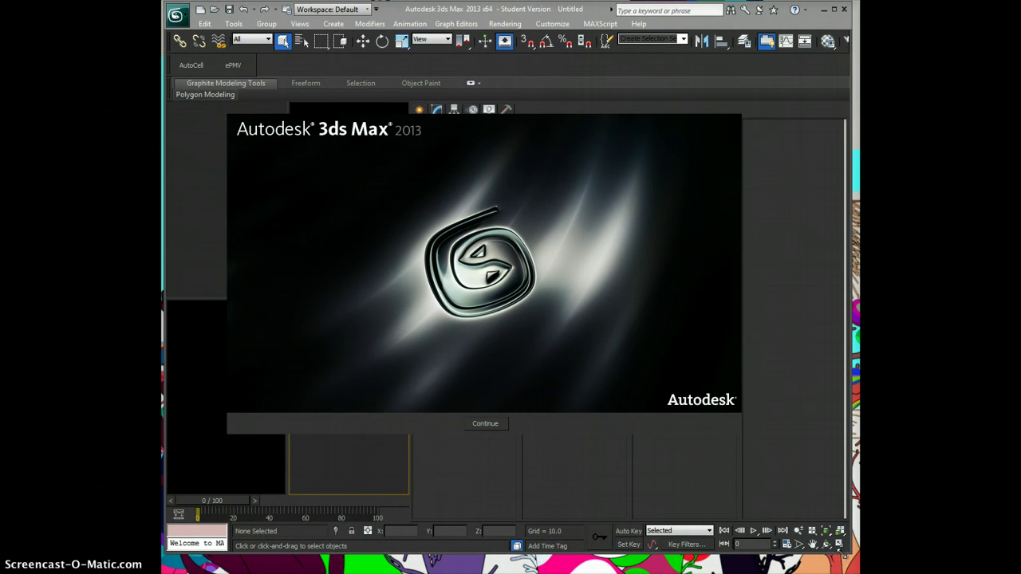
Dismiss the 3ds Max startup splash and open Customize User Interface.
left_click_drag(839, 550, 848, 562)
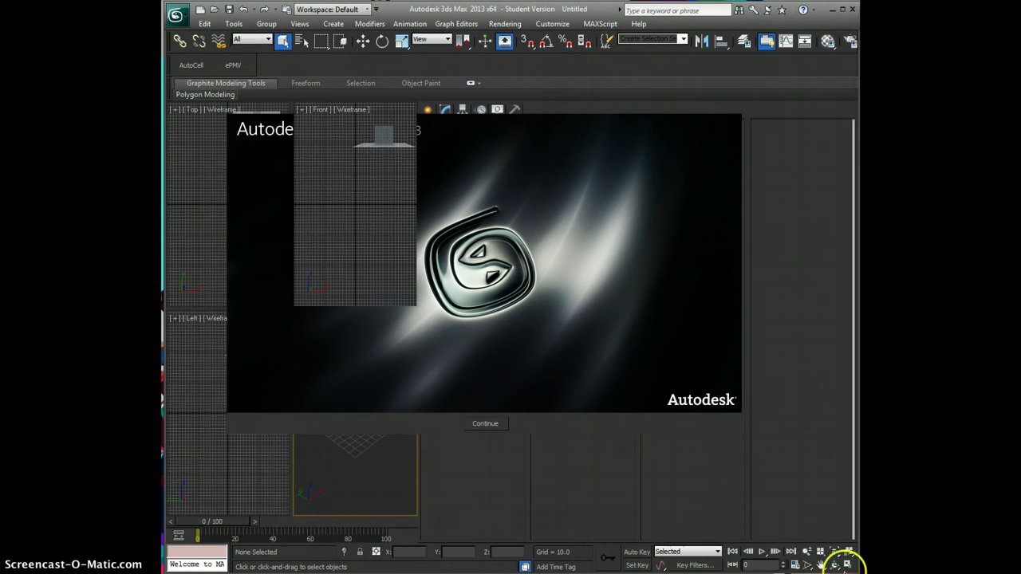
left_click(483, 422)
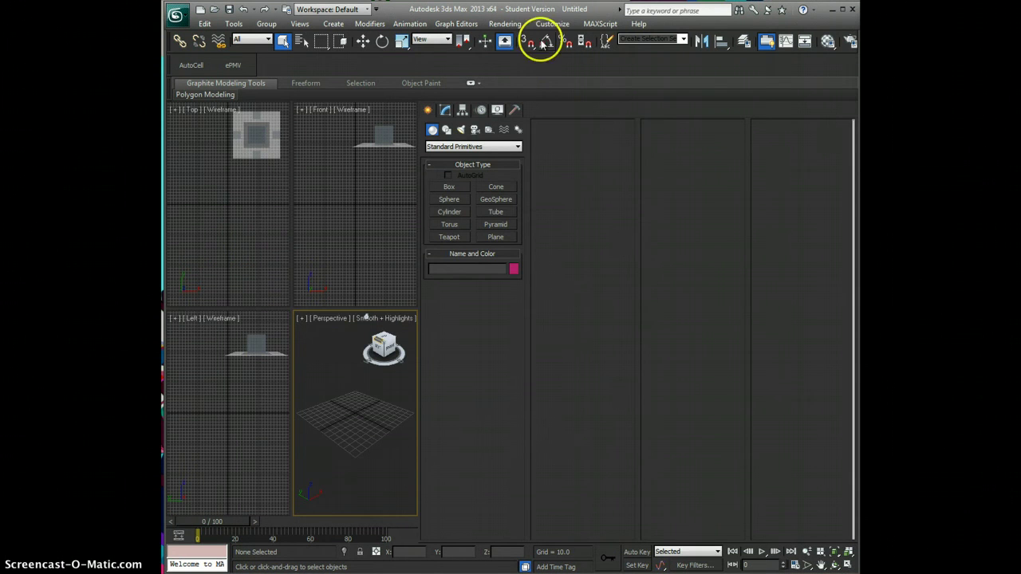
left_click(552, 23)
left_click(556, 38)
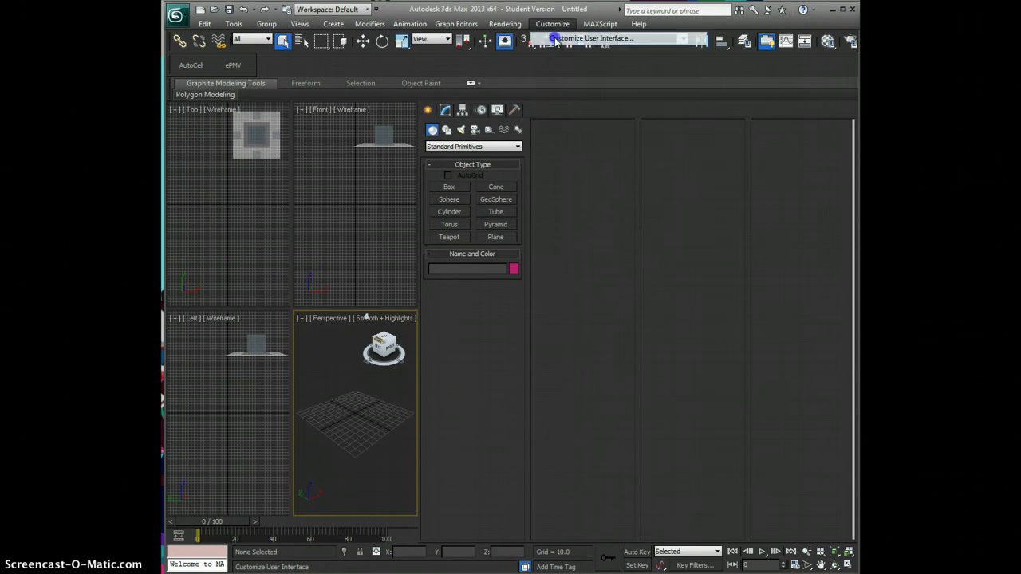
left_click_drag(538, 73, 484, 84)
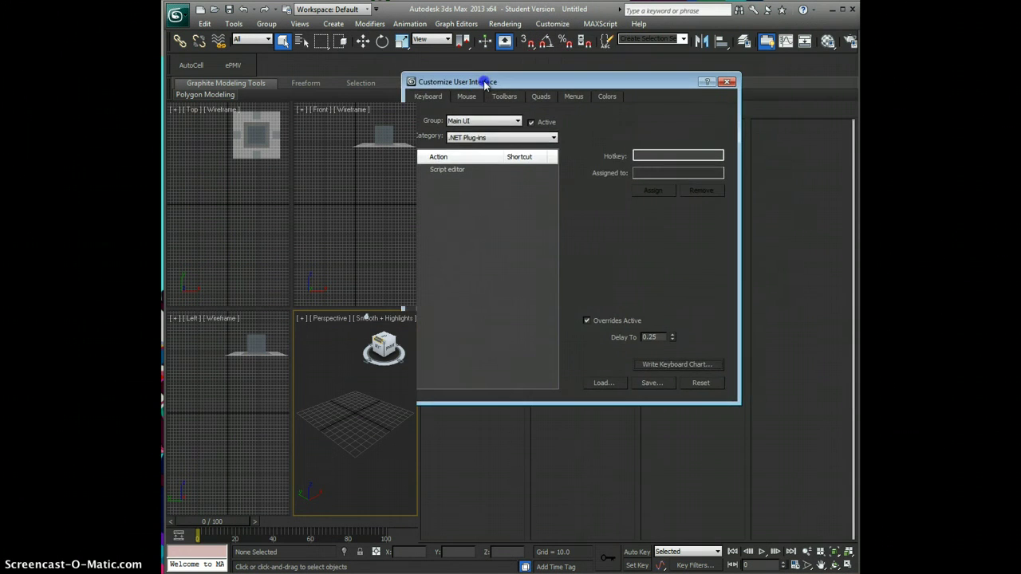
Set the action Category to uPy Plug-ins.
left_click(485, 137)
scroll(485, 186, "down", 2)
scroll(478, 273, "down", 3)
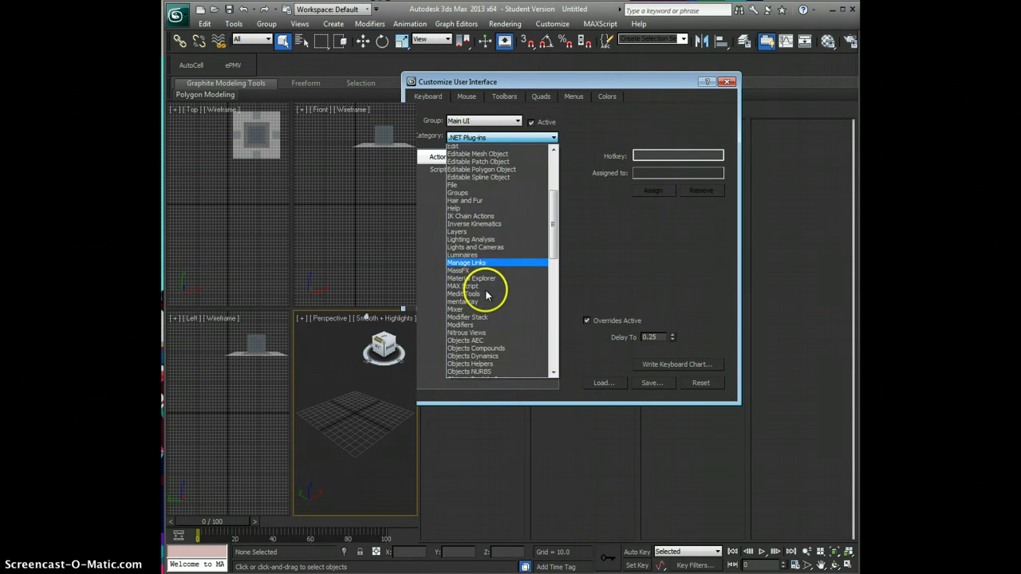
scroll(485, 290, "down", 3)
scroll(485, 285, "down", 2)
scroll(488, 301, "down", 2)
scroll(488, 301, "down", 2)
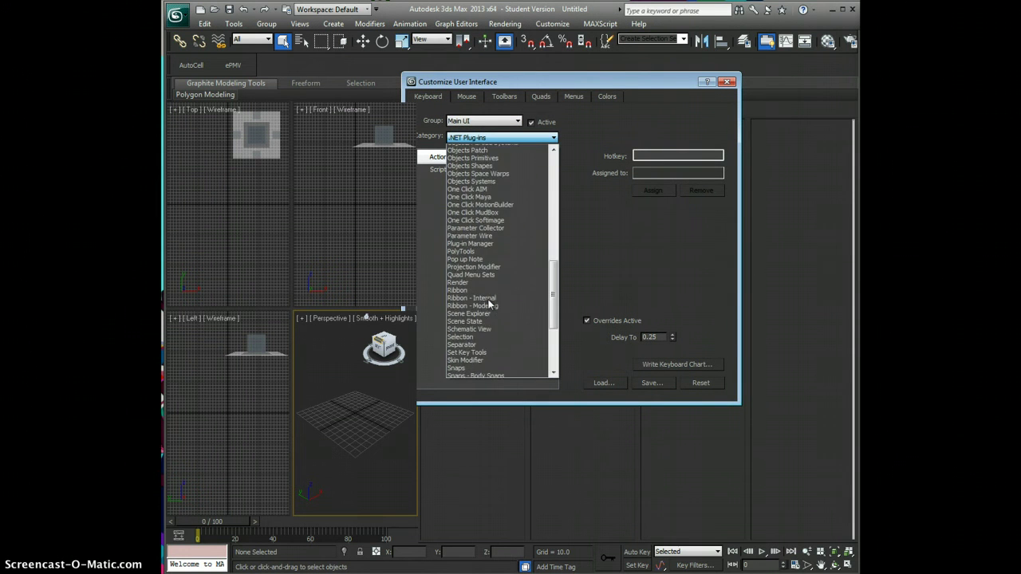
scroll(488, 300, "down", 2)
scroll(488, 301, "down", 2)
scroll(487, 298, "down", 1)
left_click(469, 301)
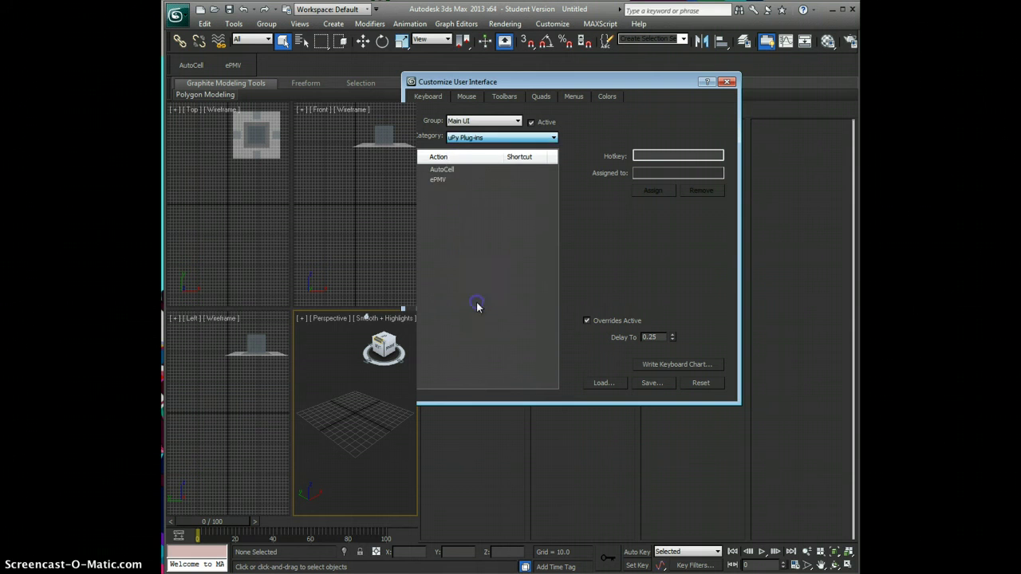
Check that the AutoCell and ePMV actions are listed, then close the customization window.
left_click(457, 170)
left_click(456, 180)
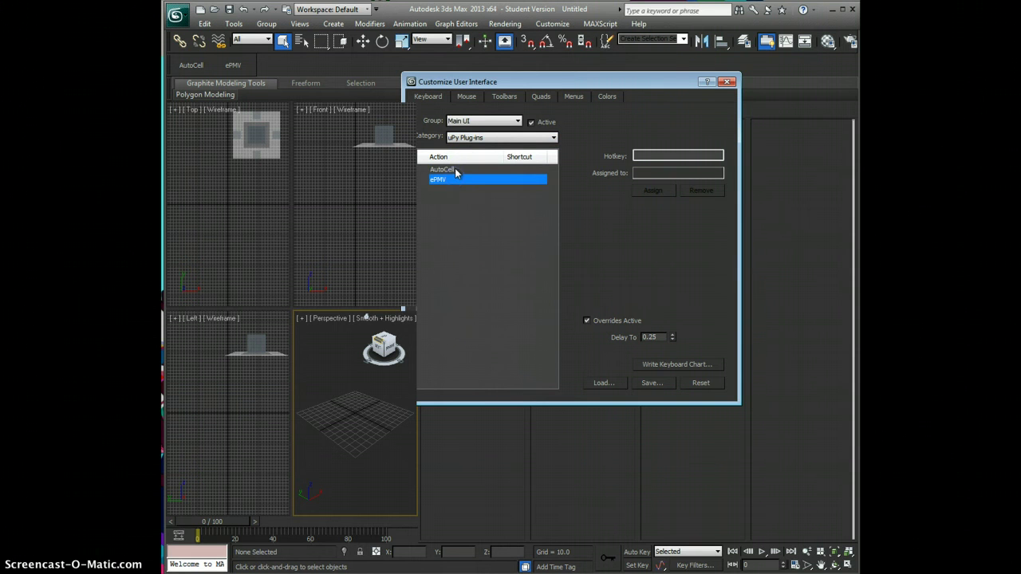
left_click(455, 170)
left_click_drag(479, 80, 547, 83)
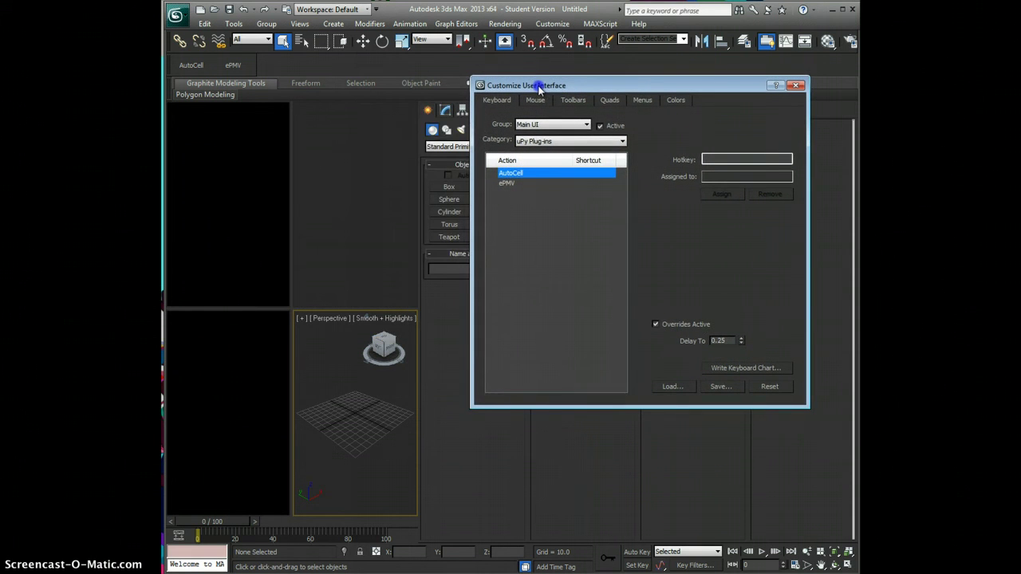
left_click(507, 184)
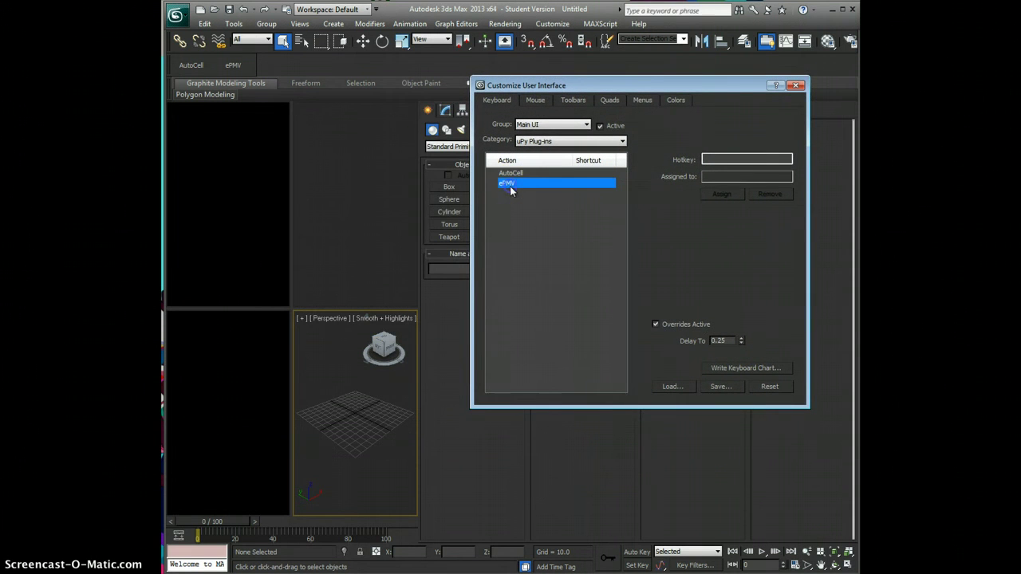
left_click(795, 87)
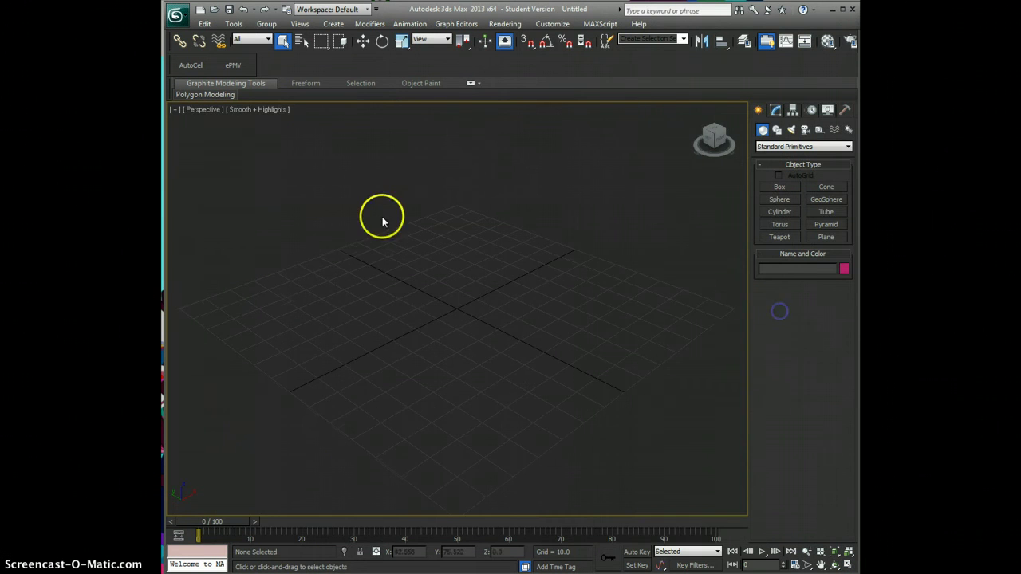
Launch AutoCell from the uPy toolbar over the Perspective view.
left_click(192, 65)
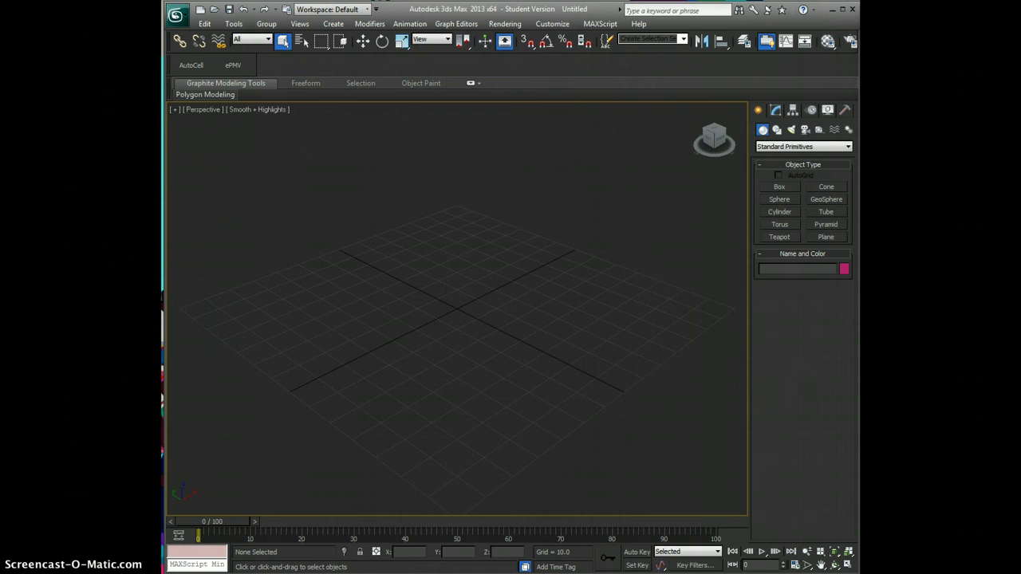
Dismiss the registration form and reposition the AFGui window.
left_click_drag(529, 87, 370, 156)
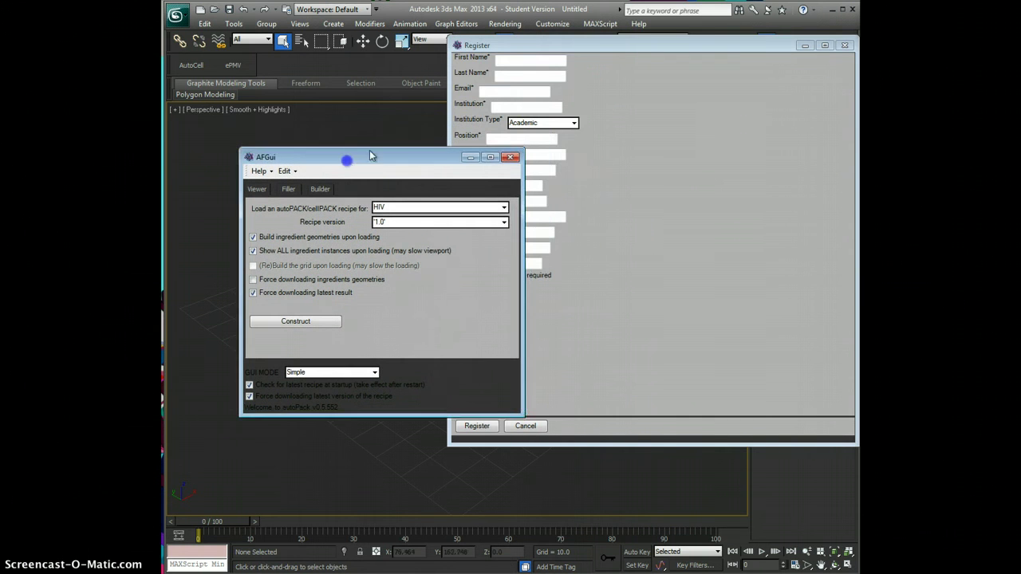
left_click(574, 43)
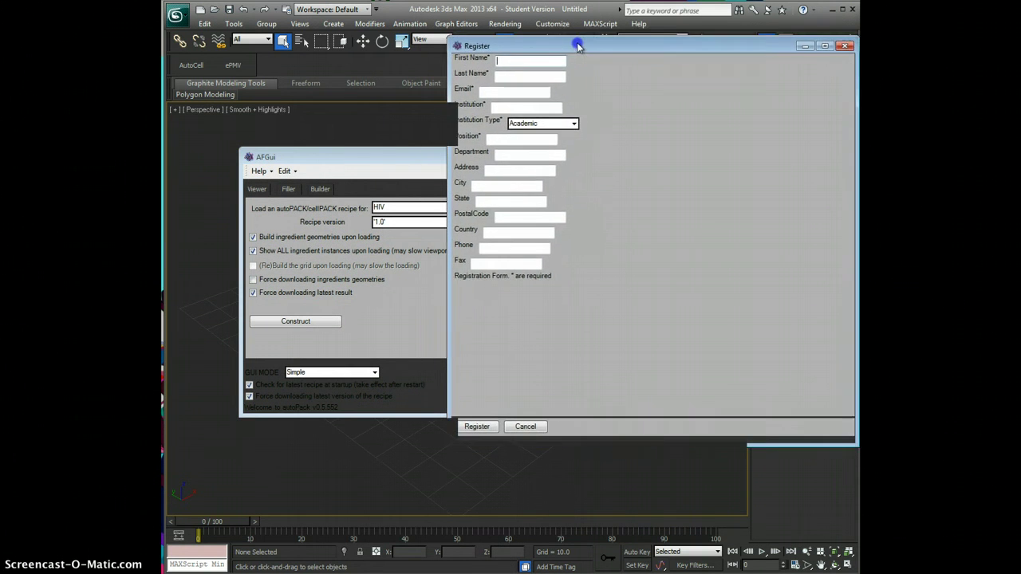
left_click(844, 46)
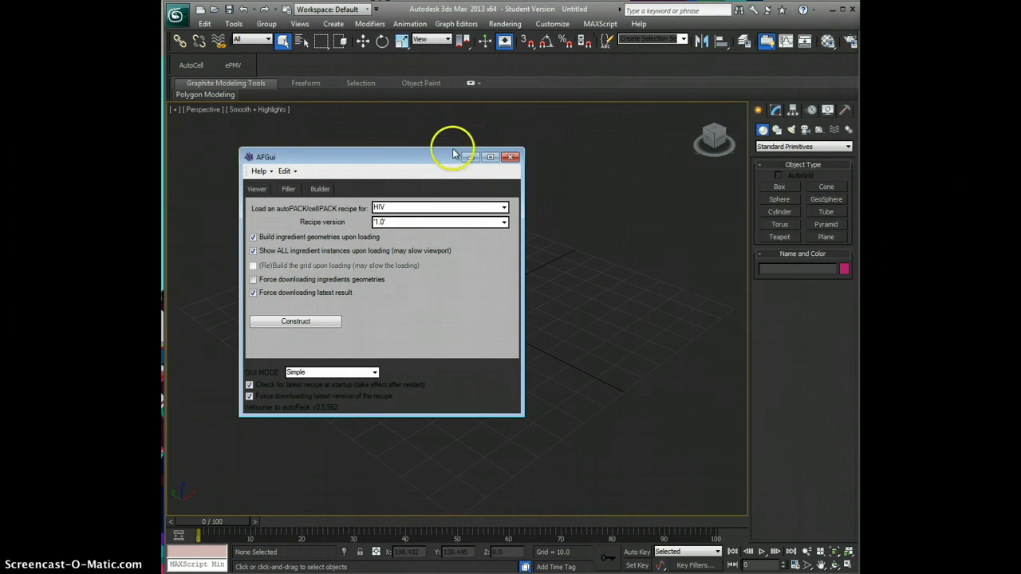
left_click_drag(453, 153, 643, 102)
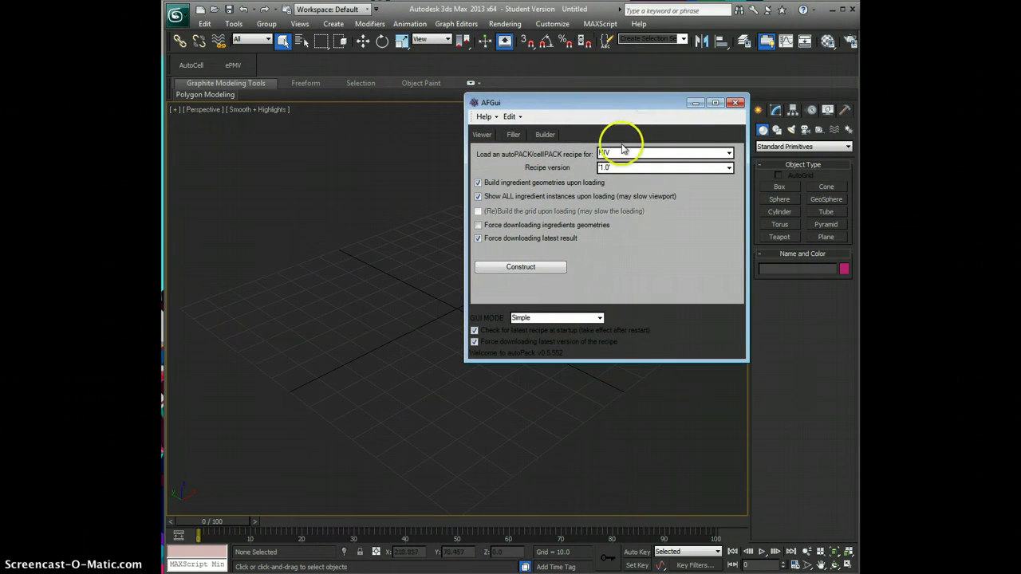
Choose the HIV recipe at version u'1.3' and construct it.
left_click(727, 153)
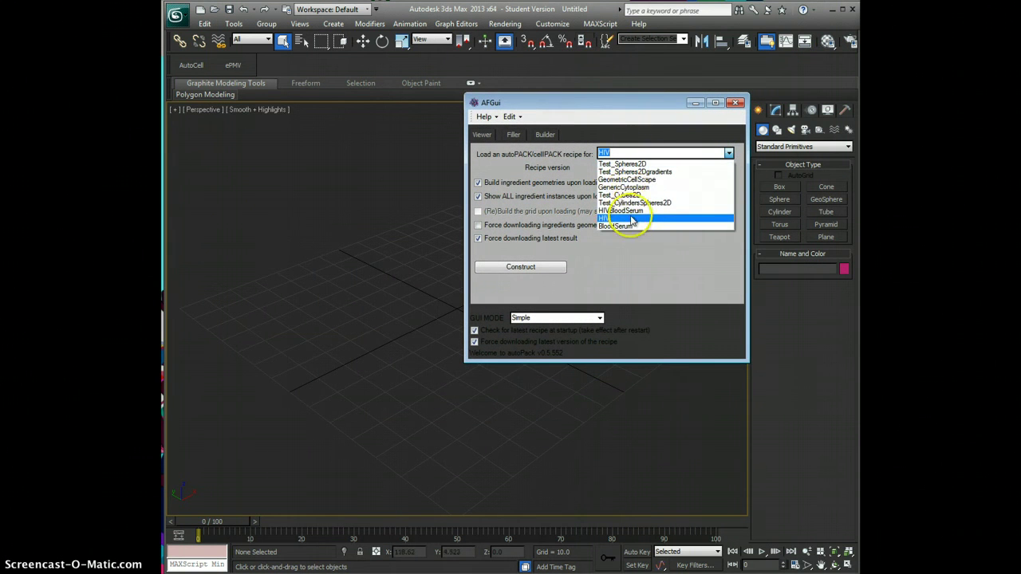
left_click(630, 187)
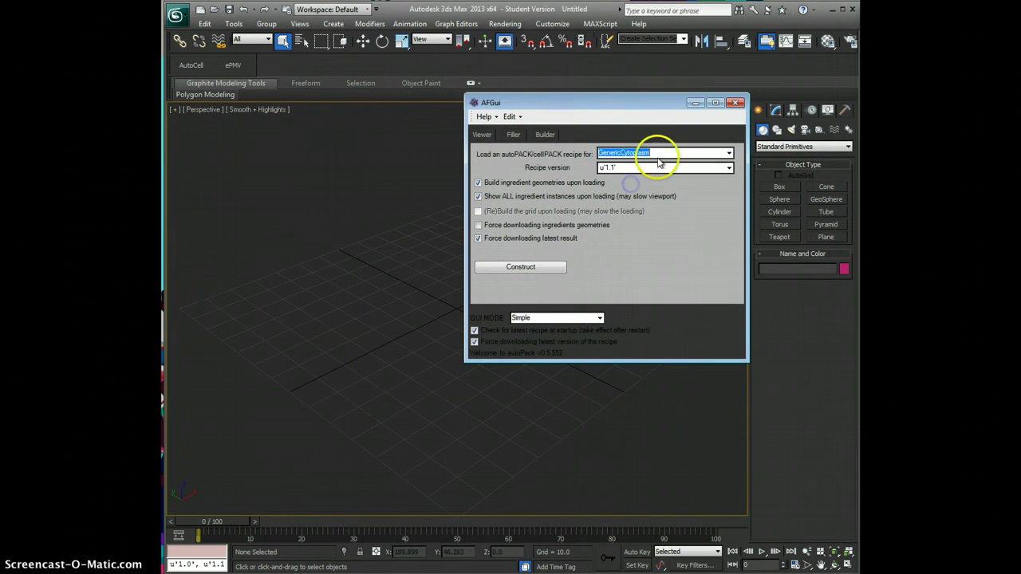
left_click(729, 154)
left_click(687, 218)
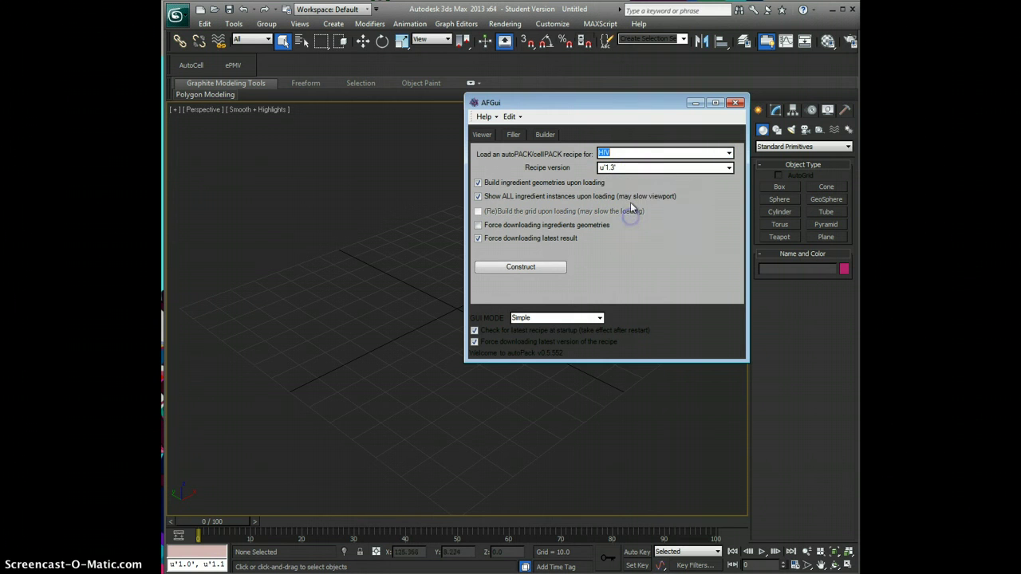
left_click(728, 169)
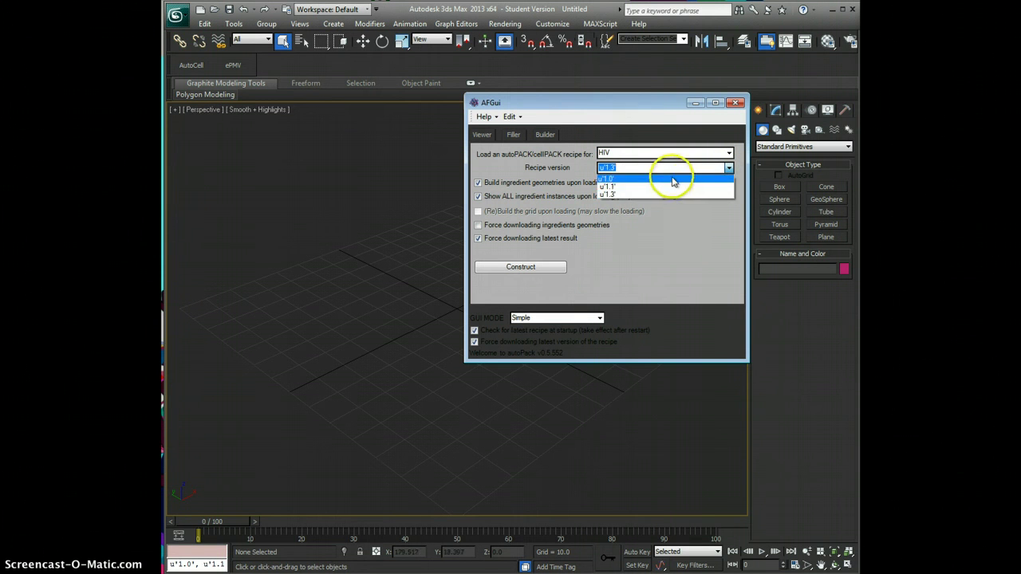
left_click(674, 194)
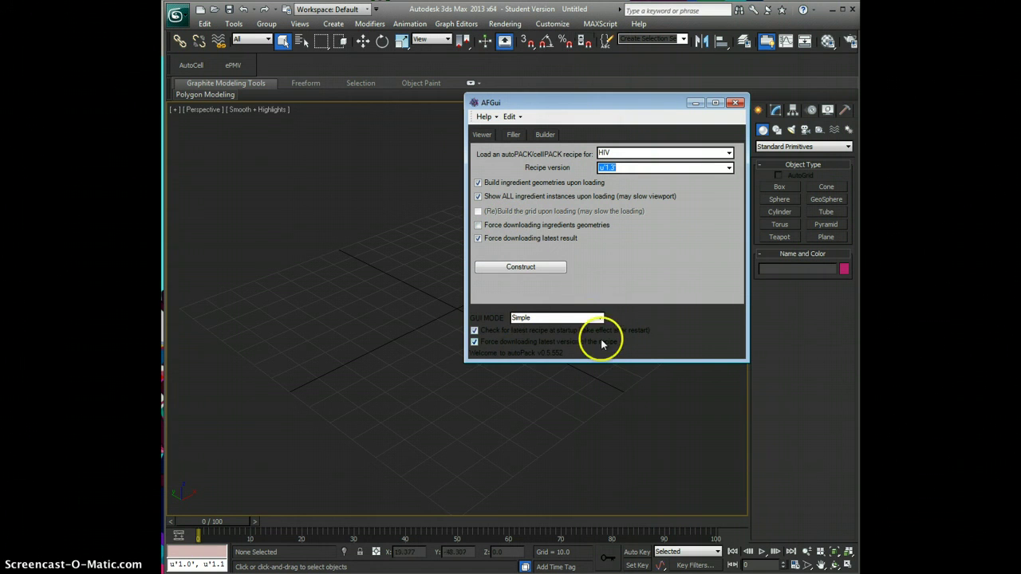
left_click(525, 269)
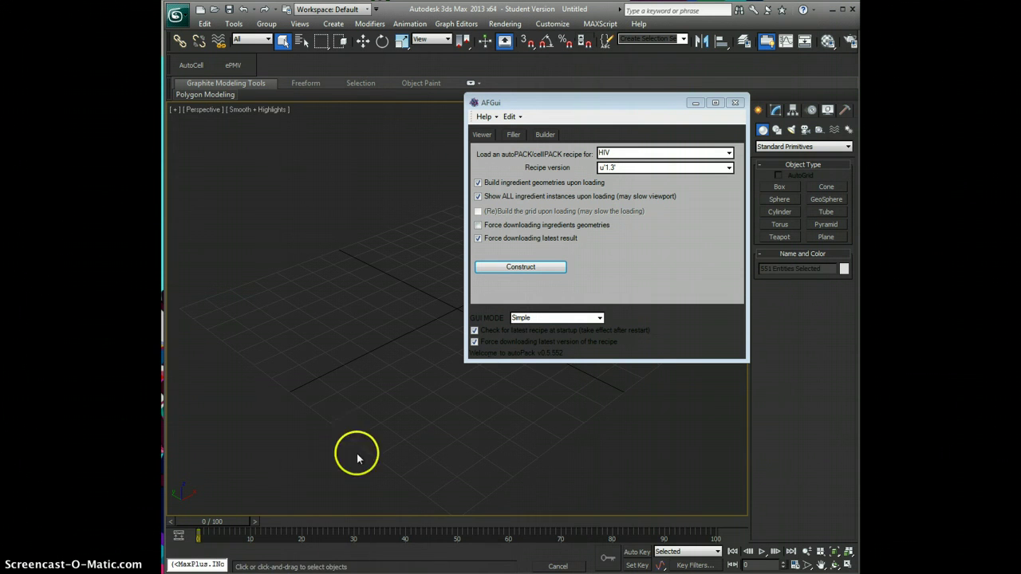
Move the HIV Viewer to the right, minimize AFGui, and pick Zoom Extents Selected.
left_click_drag(551, 162, 460, 120)
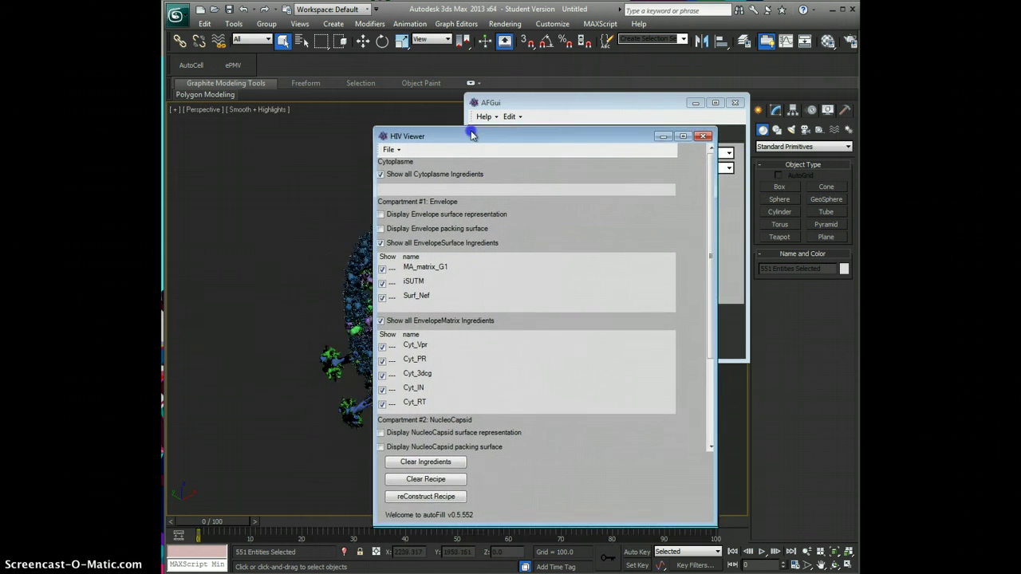
left_click(694, 107)
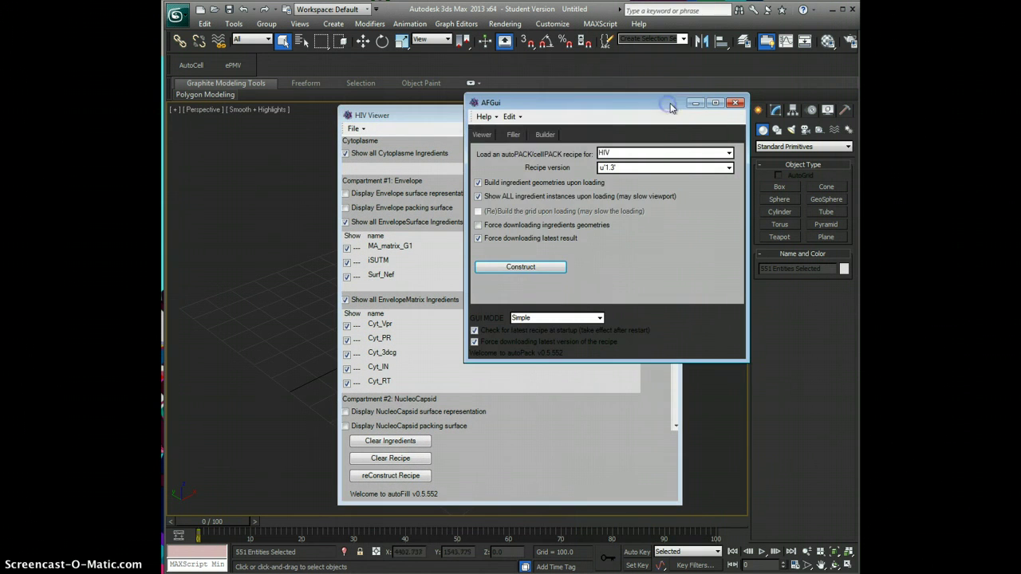
left_click(695, 103)
left_click_drag(456, 115, 741, 111)
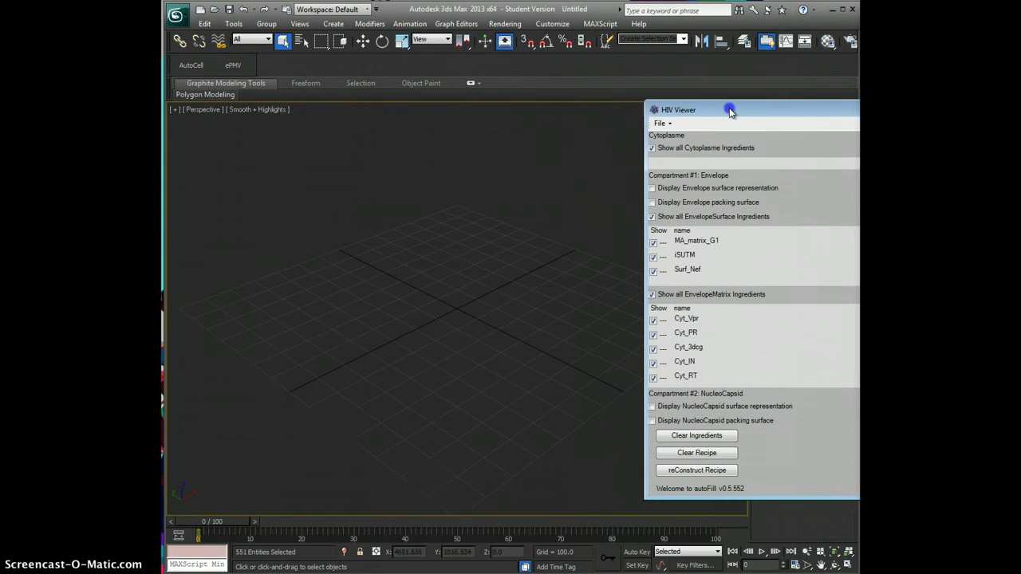
left_click(836, 551)
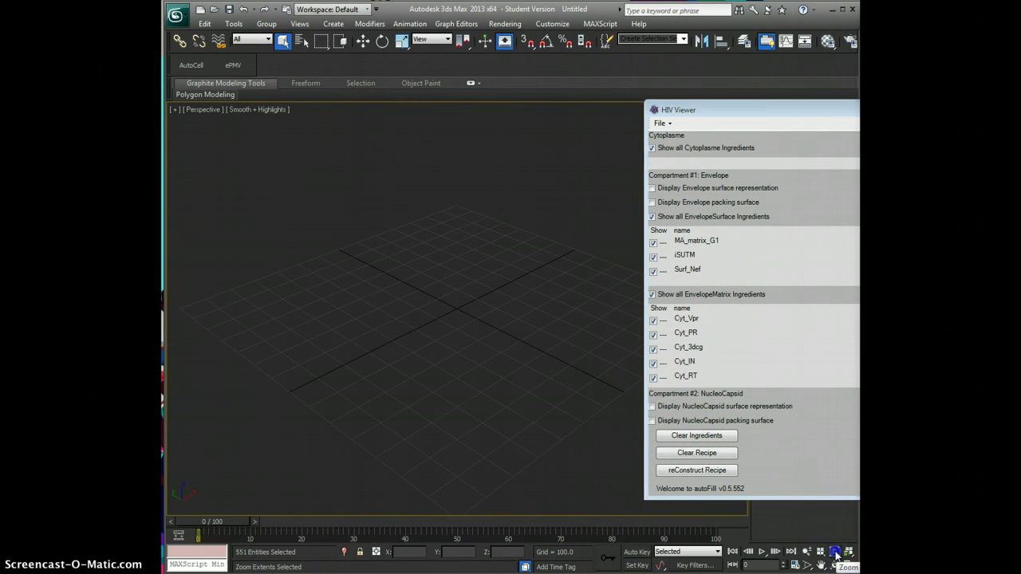
Zoom to the HIV particle, orbit it, and uncheck Show all EnvelopeSurface Ingredients.
left_click(836, 565)
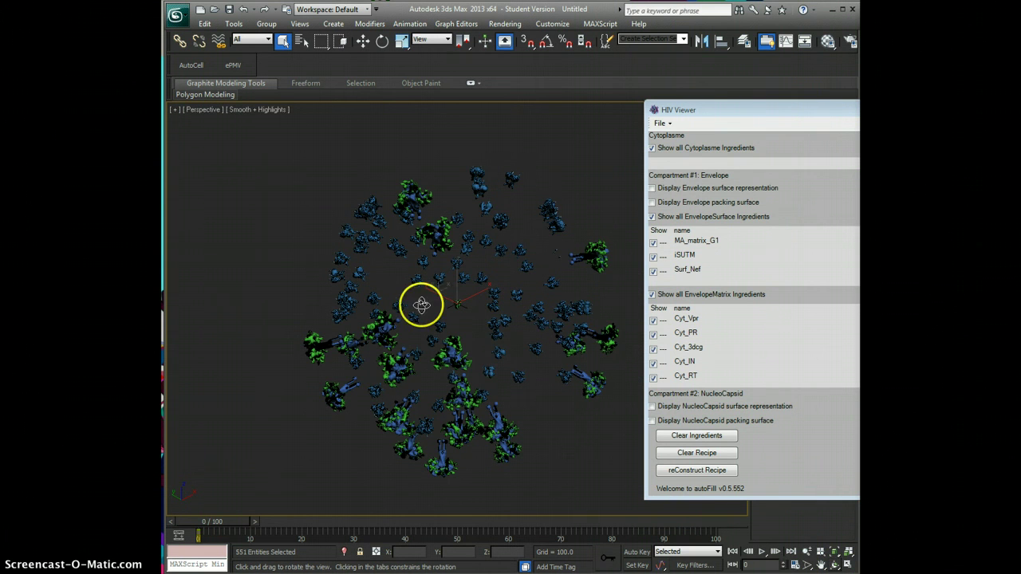
mouse_move(429, 298)
left_mouse_down()
mouse_move(501, 252)
mouse_move(460, 220)
mouse_move(472, 218)
left_mouse_up()
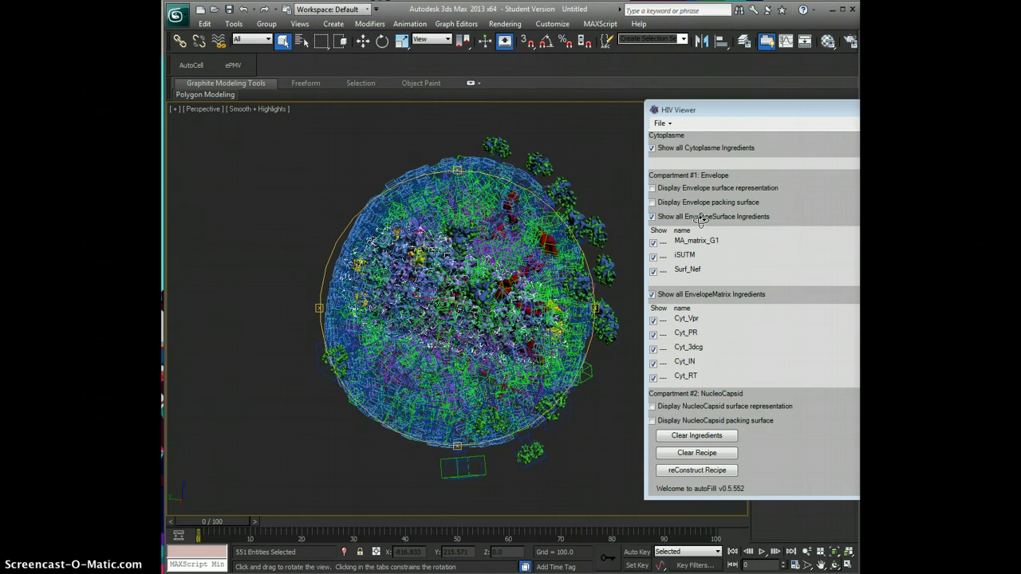
left_click(665, 213)
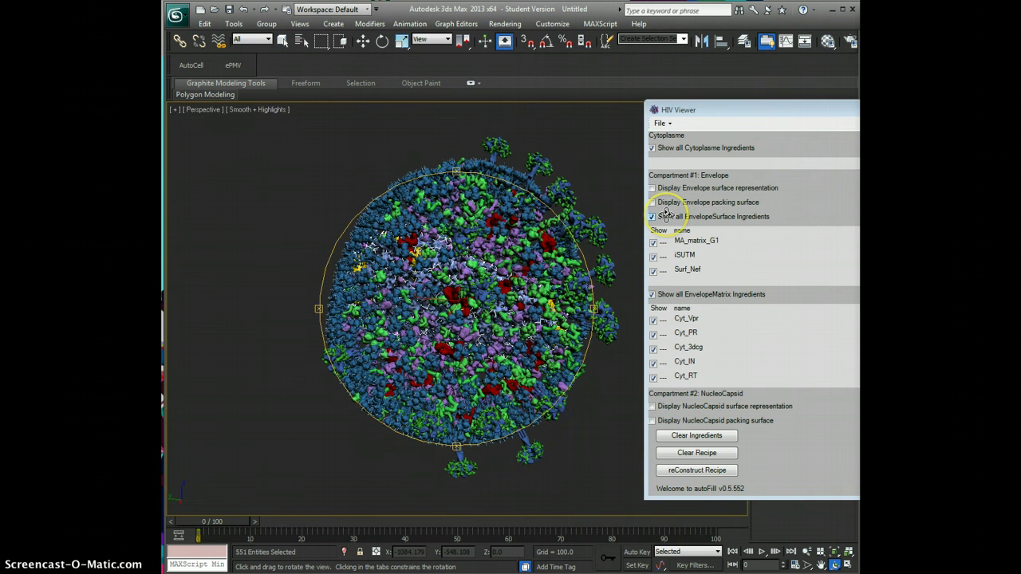
left_click(653, 217)
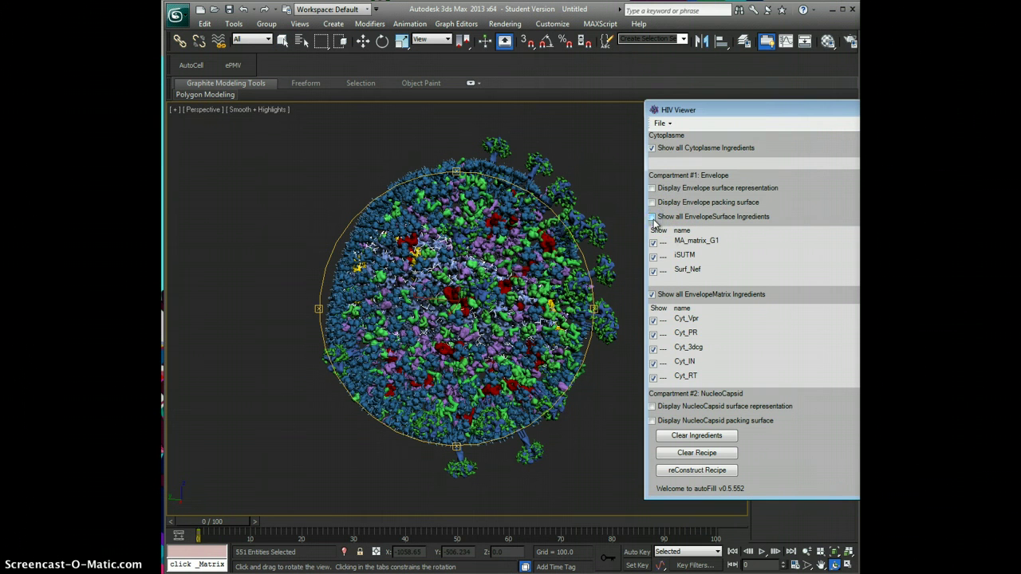
Uncheck Show all EnvelopeMatrix Ingredients and resize the HIV Viewer narrower.
left_click(653, 295)
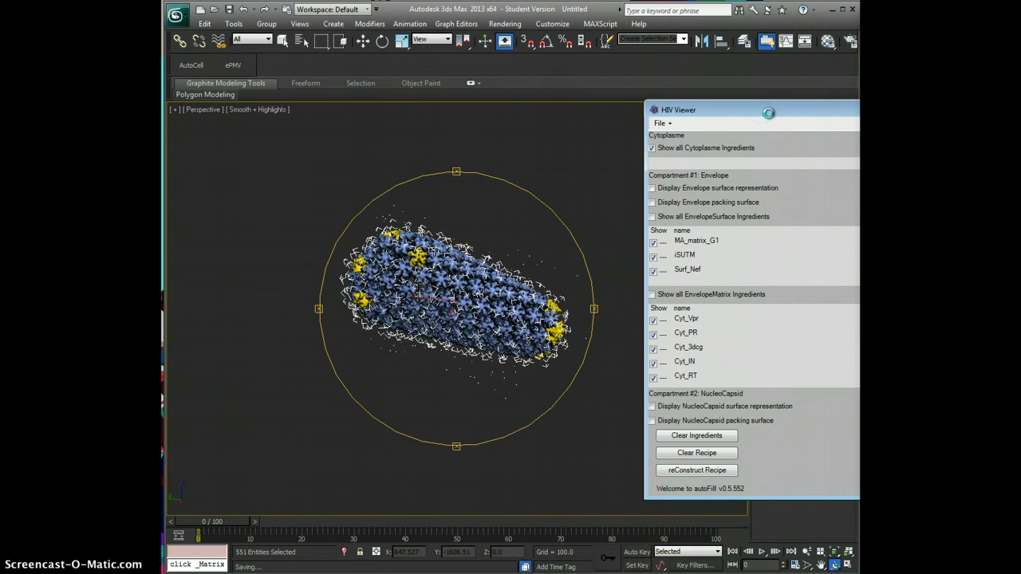
left_click(767, 112)
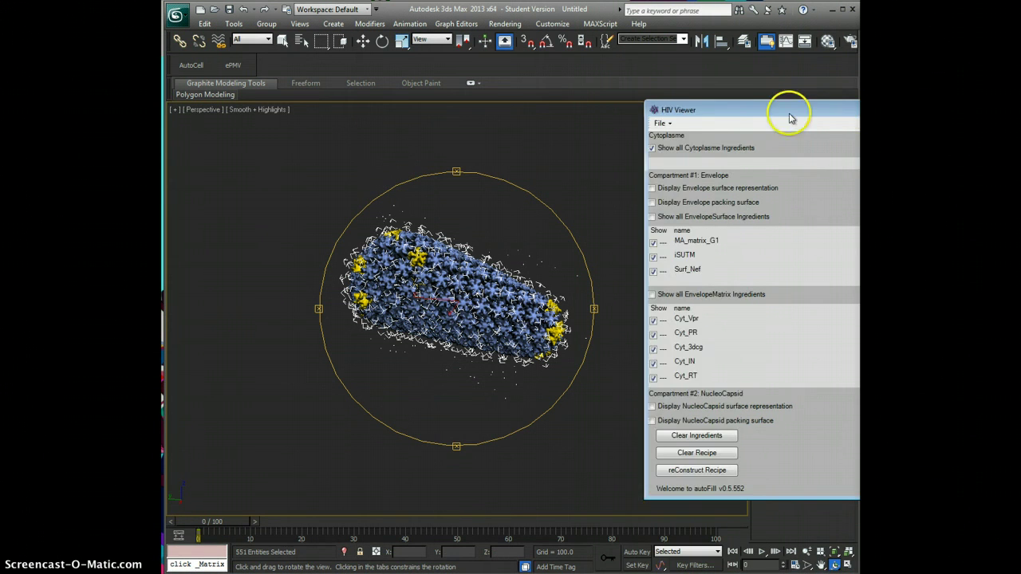
mouse_move(846, 179)
left_mouse_down()
mouse_move(744, 178)
mouse_move(738, 275)
left_mouse_up()
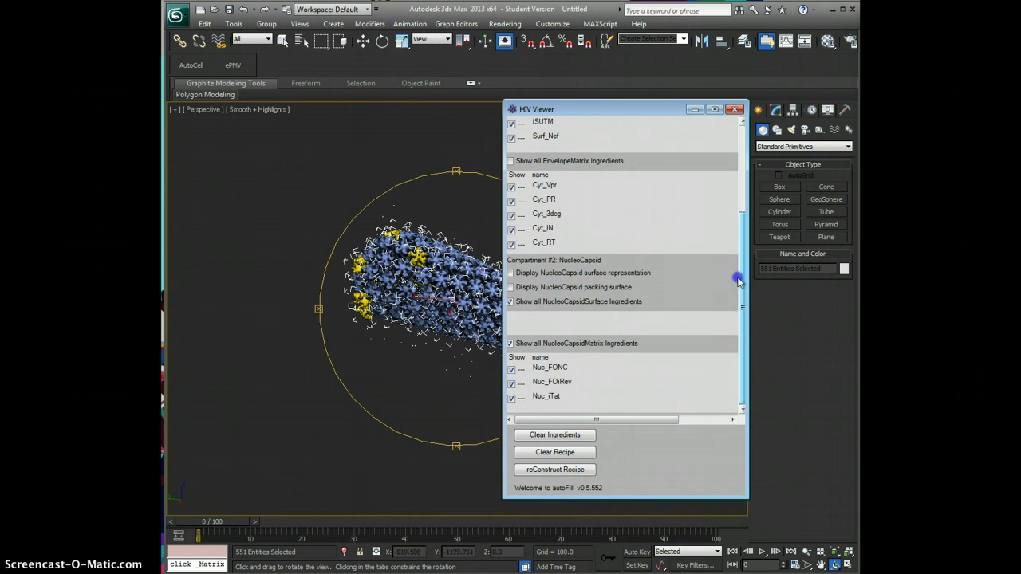
Turn on Display NucleoCapsid surface representation in the HIV Viewer.
left_click_drag(602, 111, 728, 99)
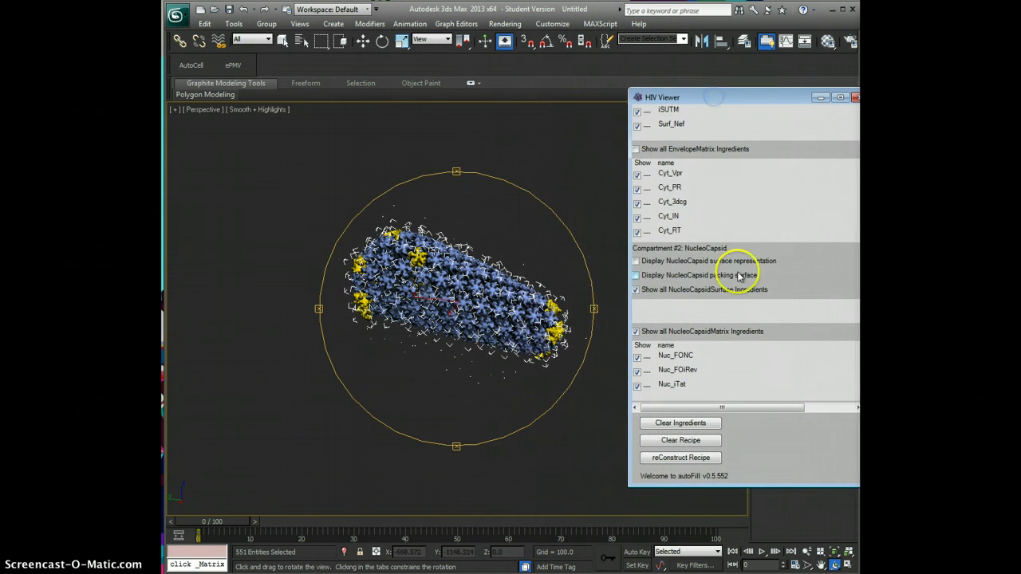
left_click(662, 262)
left_click(663, 263)
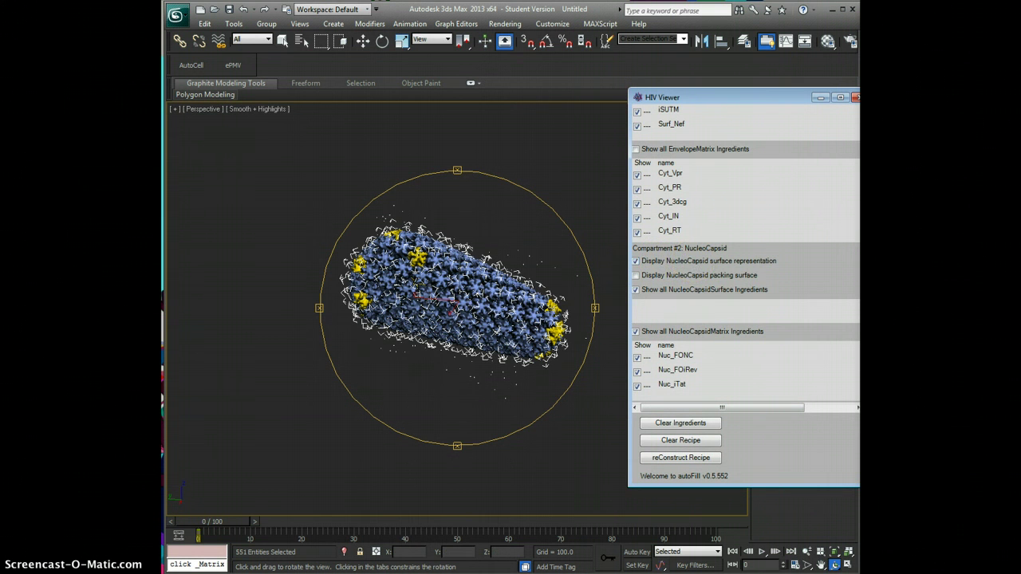
Re-check Show all EnvelopeSurface Ingredients and toggle iSUTM off and back on.
scroll(746, 239, "up", 5)
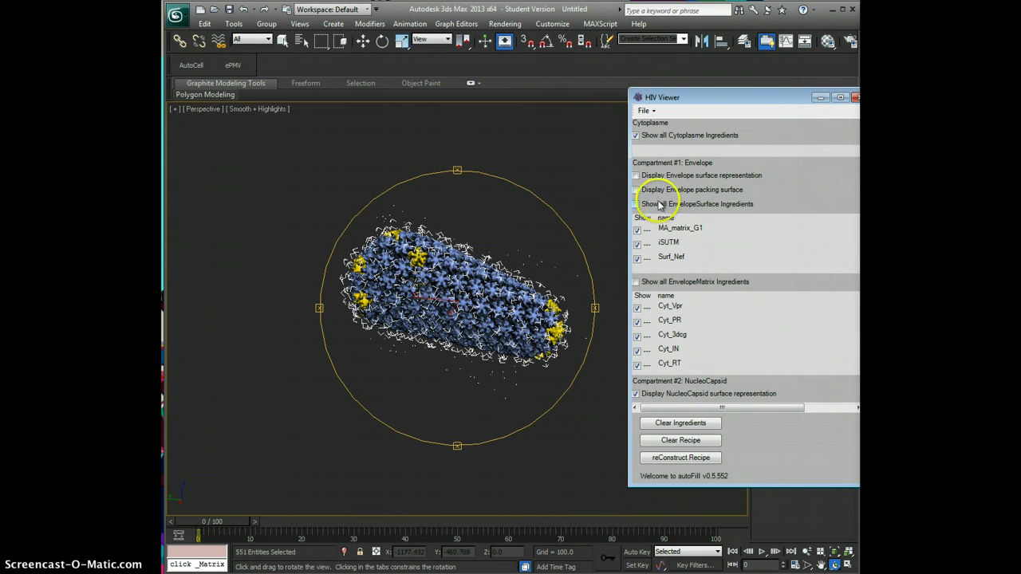
left_click(660, 206)
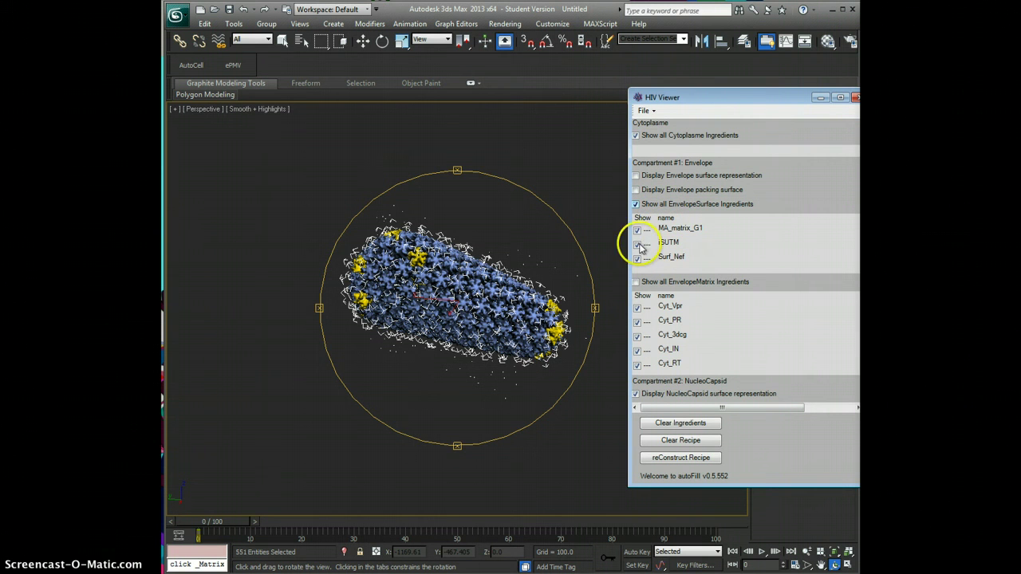
left_click(643, 246)
left_click(637, 247)
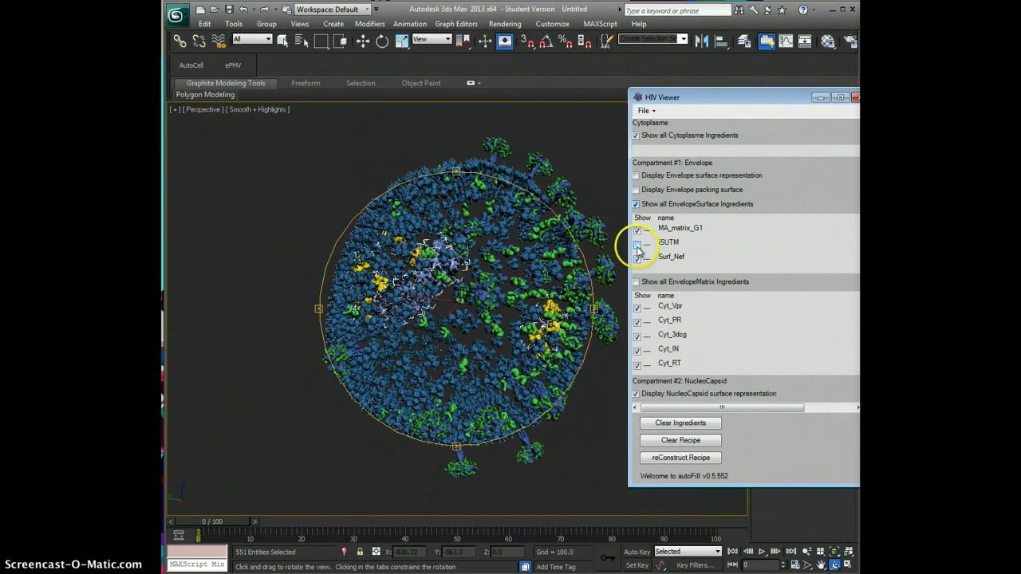
left_click_drag(519, 250, 535, 314)
left_click(638, 246)
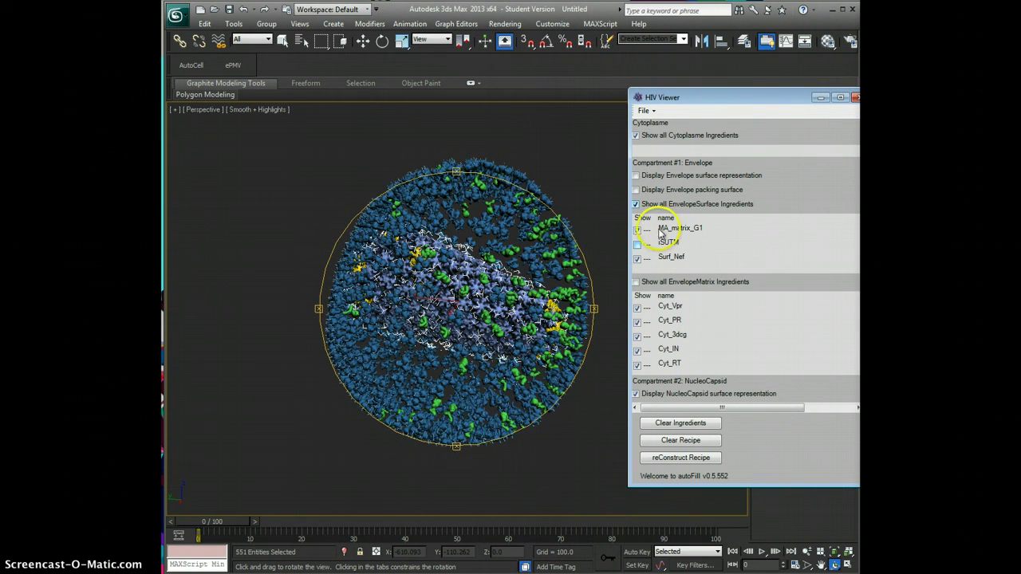